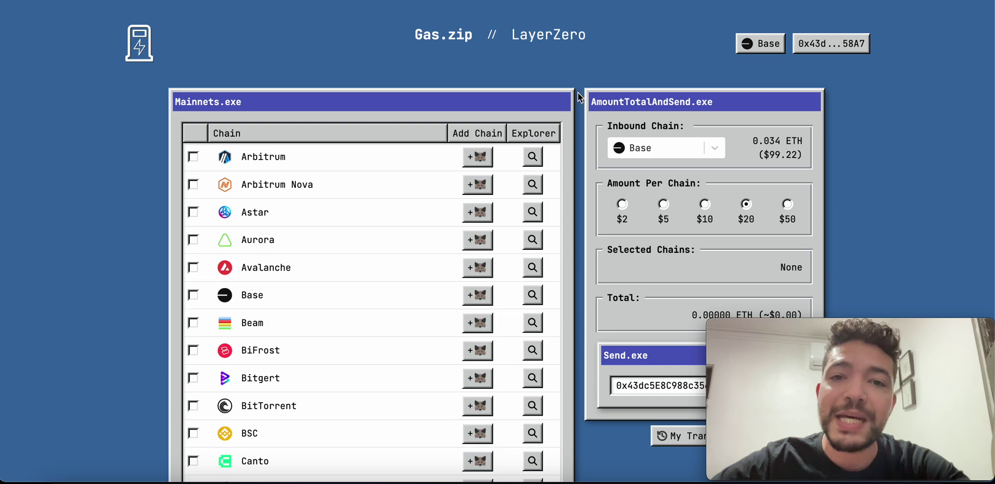
# Step: Switch Gas.zip to its LayerZero gas refuel mode
pyautogui.click(553, 44)
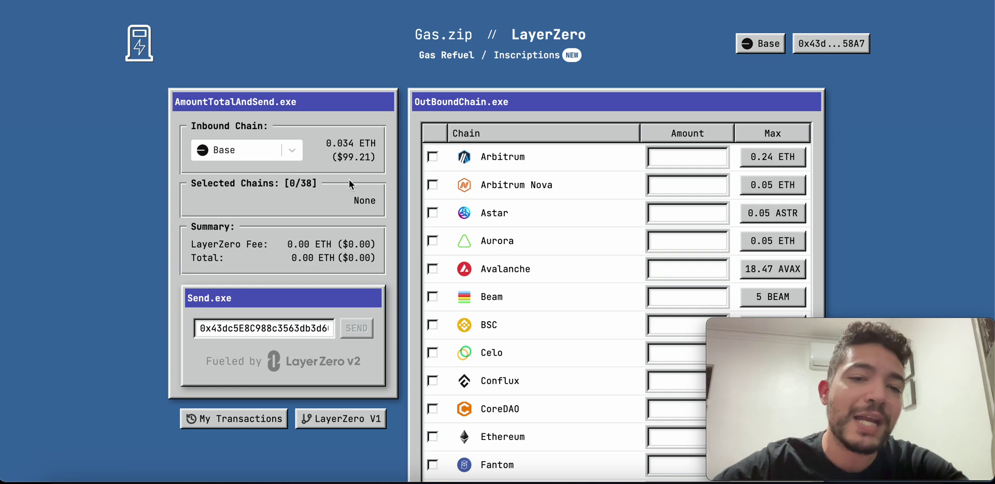
pyautogui.scroll(-1, 438, 185)
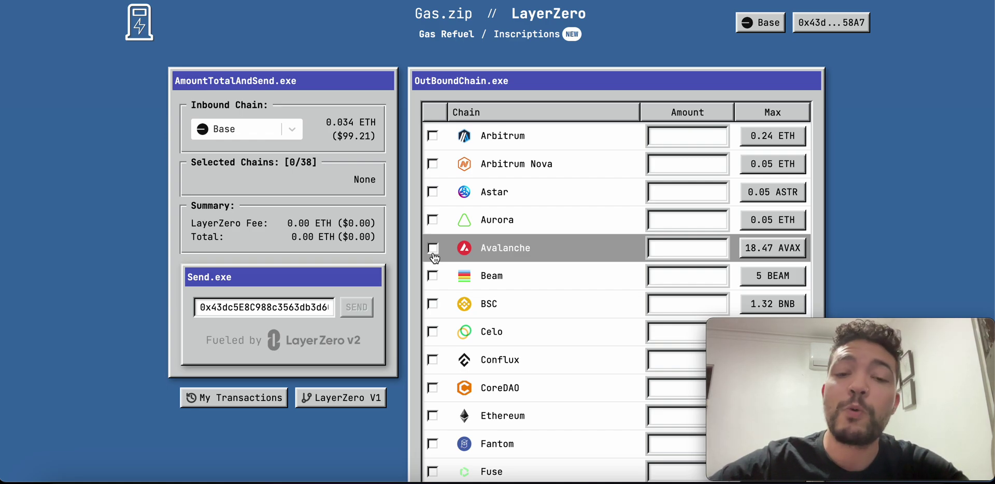
# Step: Try a refuel to Celo with the maximum amount of 0.05 CELO, and deselect the chain again
pyautogui.click(433, 275)
pyautogui.click(435, 333)
pyautogui.scroll(-2, 435, 311)
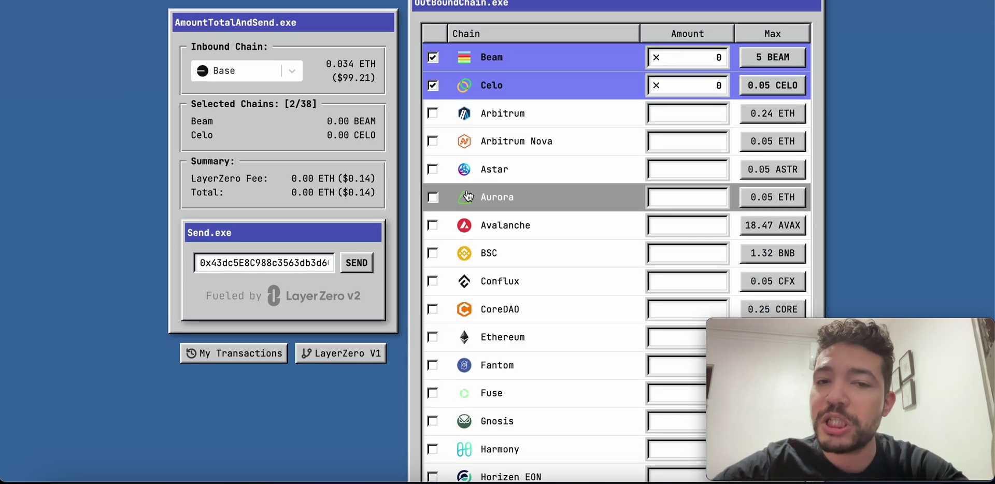
pyautogui.click(432, 58)
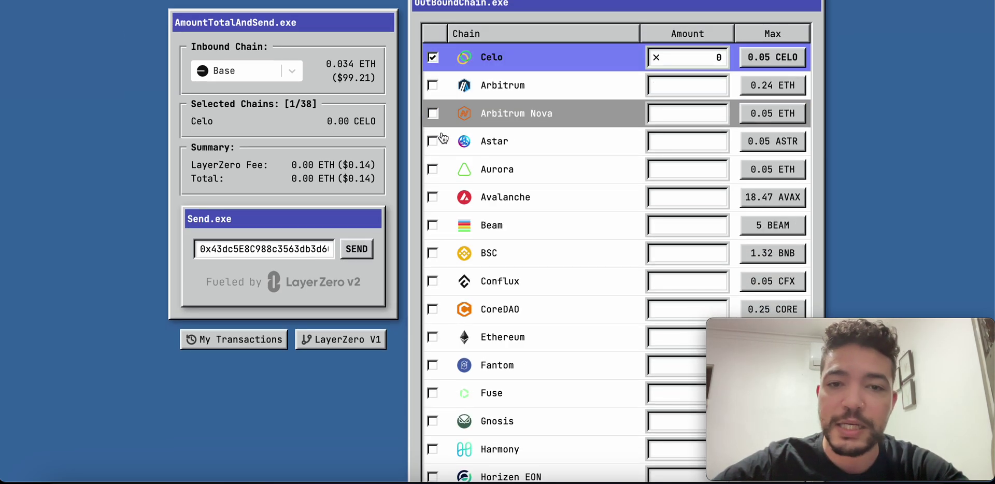
pyautogui.click(792, 61)
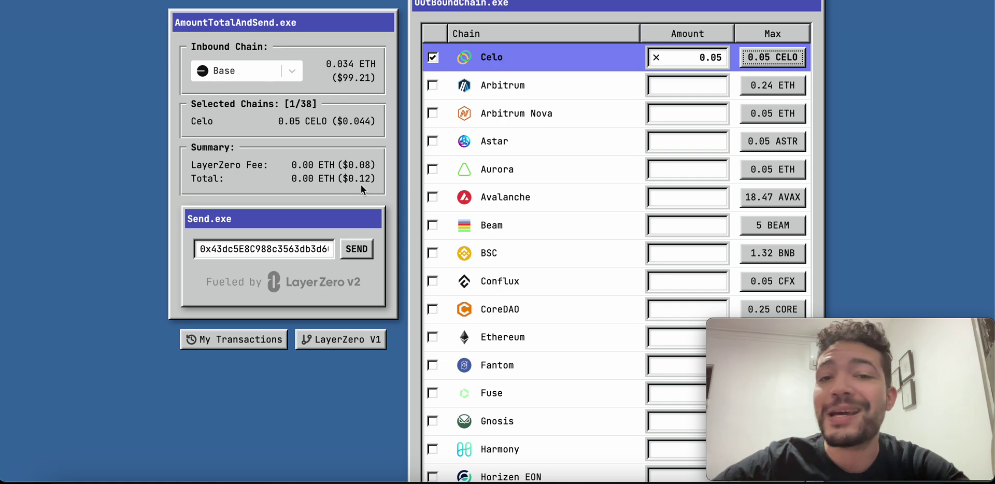
pyautogui.click(433, 57)
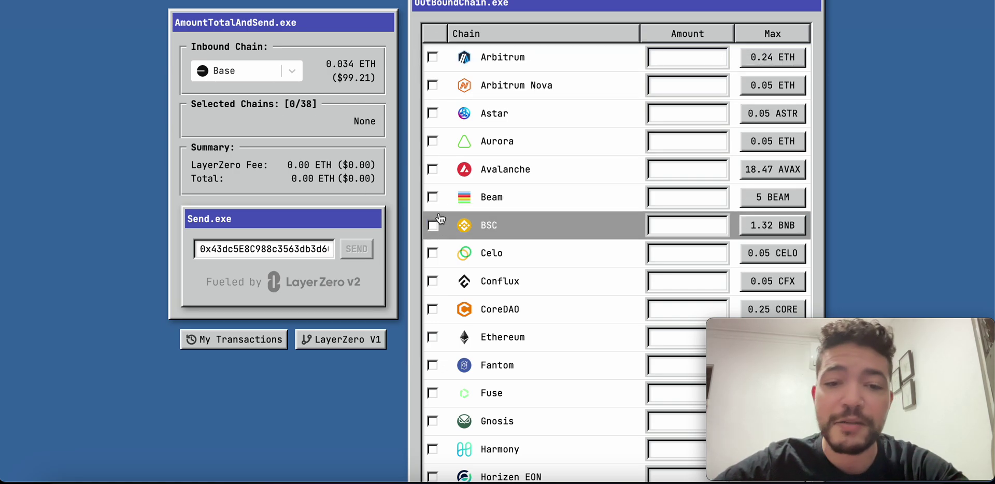
# Step: Try a refuel to Fuse with the maximum amount of 0.05 FUSE, and deselect the chain again
pyautogui.scroll(-3, 438, 216)
pyautogui.click(433, 288)
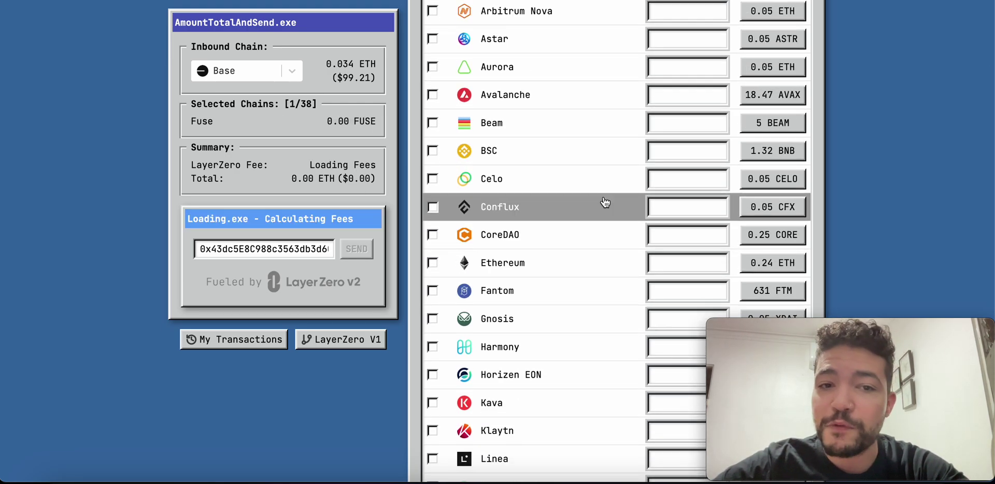
pyautogui.scroll(2, 604, 202)
pyautogui.click(792, 24)
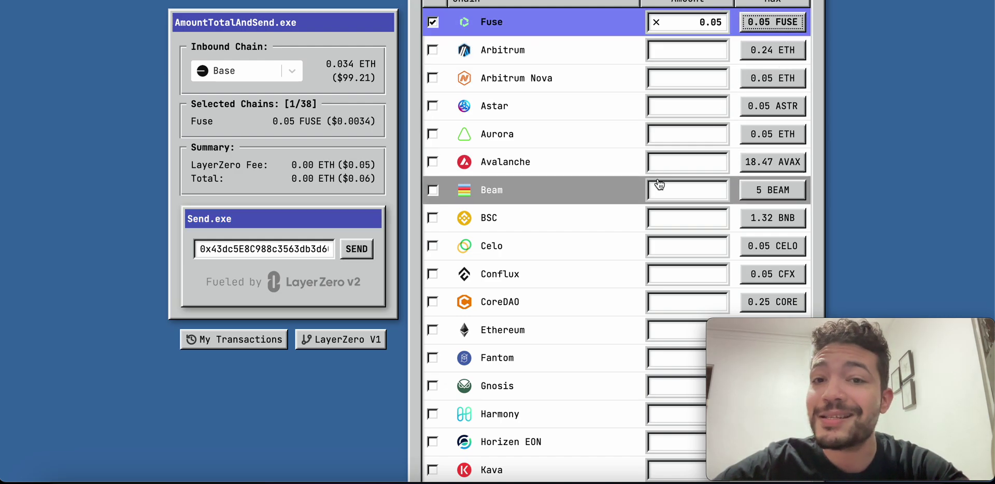
pyautogui.click(433, 22)
# Step: Select Loot as an outbound chain and set its amount to the maximum of 0.05 ALGD
pyautogui.scroll(-2, 482, 240)
pyautogui.scroll(-2, 481, 240)
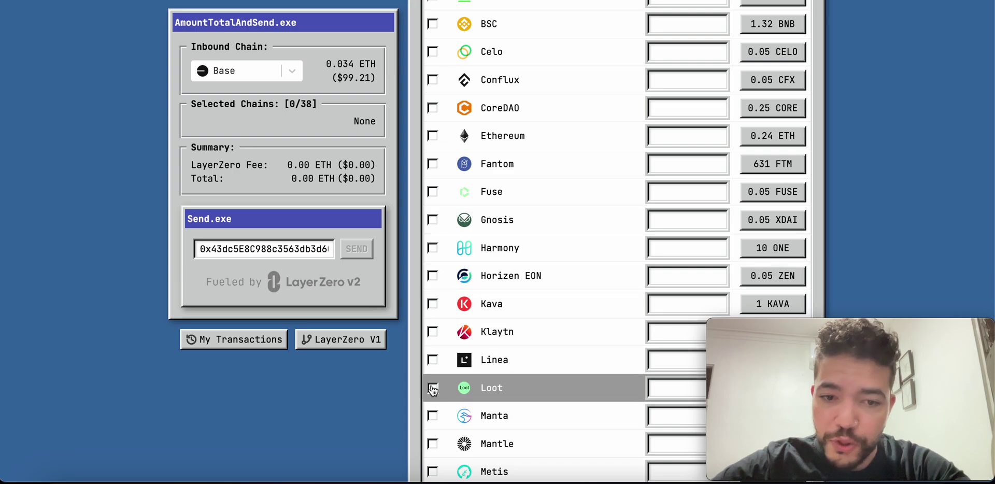
pyautogui.click(433, 388)
pyautogui.scroll(5, 564, 262)
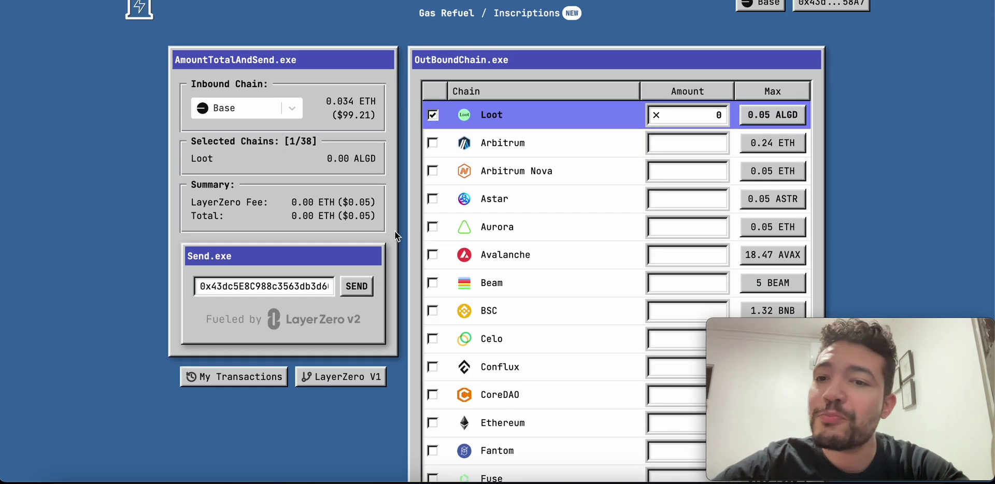
pyautogui.click(763, 115)
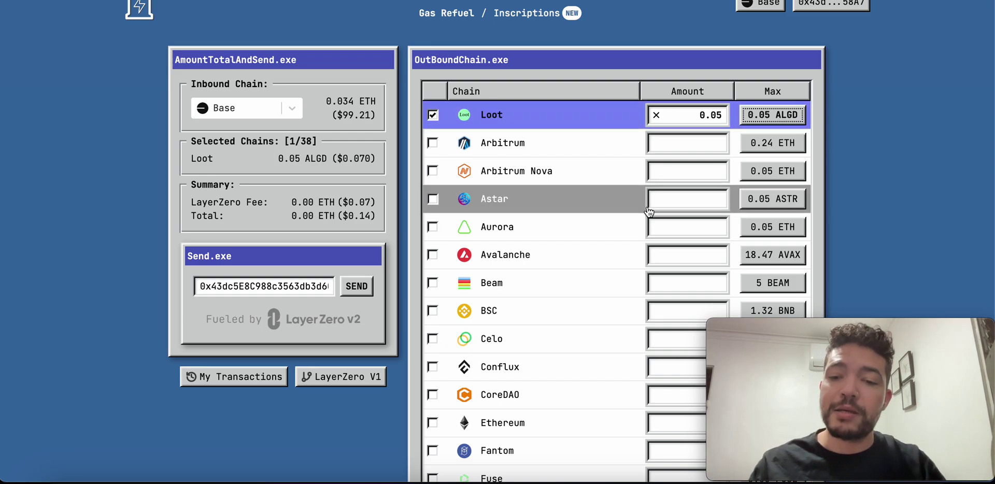
# Step: Switch to the LayerZero PDF guide and review its list of route costs and its checklist of chain pairs
pyautogui.click(727, 475)
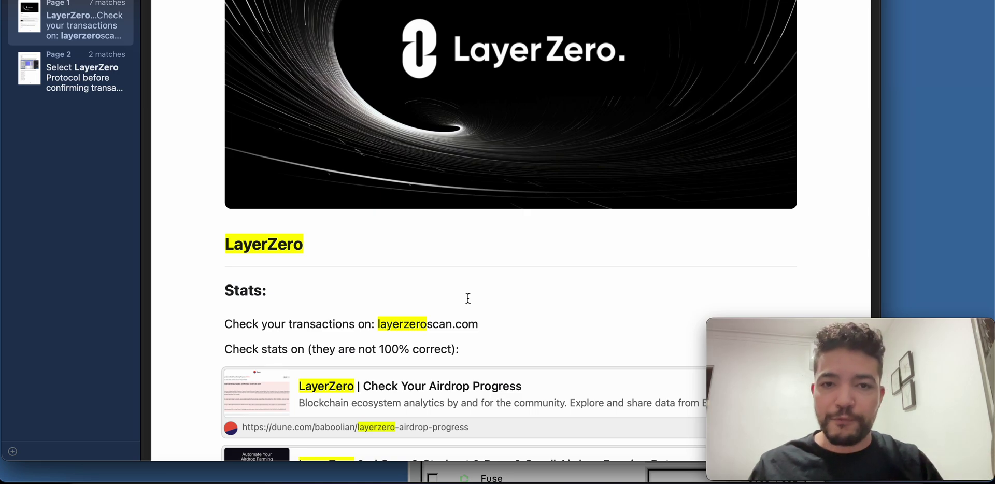
pyautogui.scroll(-10, 468, 295)
pyautogui.scroll(-13, 468, 293)
pyautogui.scroll(-10, 468, 293)
pyautogui.scroll(-3, 468, 292)
pyautogui.scroll(-2, 413, 233)
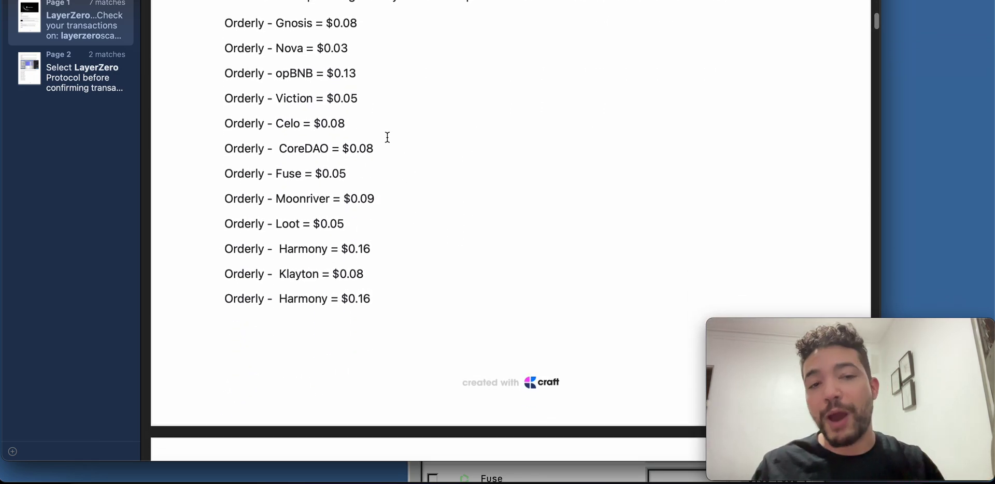
pyautogui.scroll(-18, 387, 137)
pyautogui.scroll(-17, 387, 137)
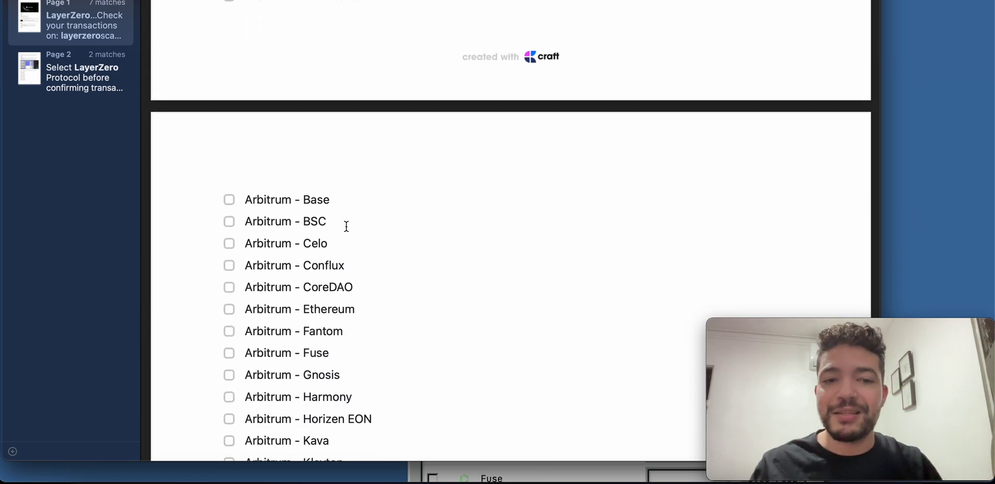
pyautogui.scroll(-20, 346, 226)
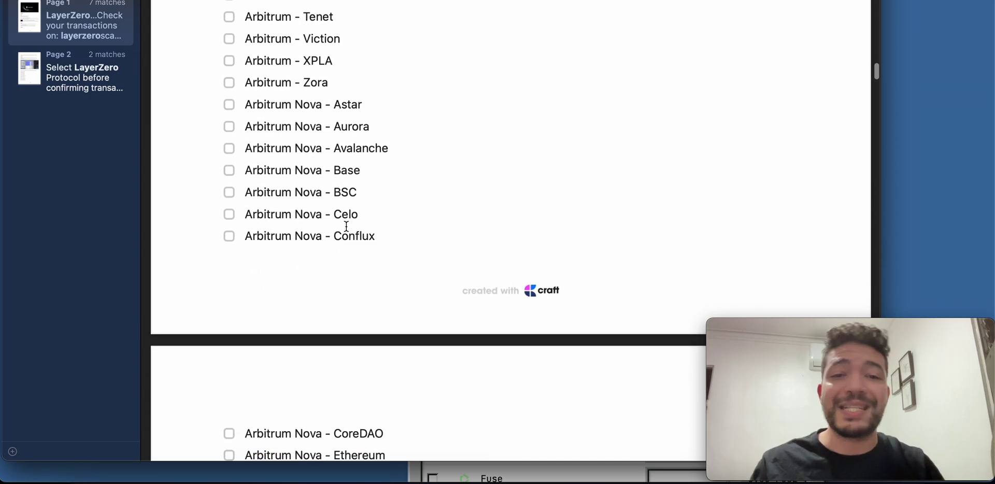
pyautogui.scroll(-2, 346, 226)
pyautogui.scroll(-2, 346, 227)
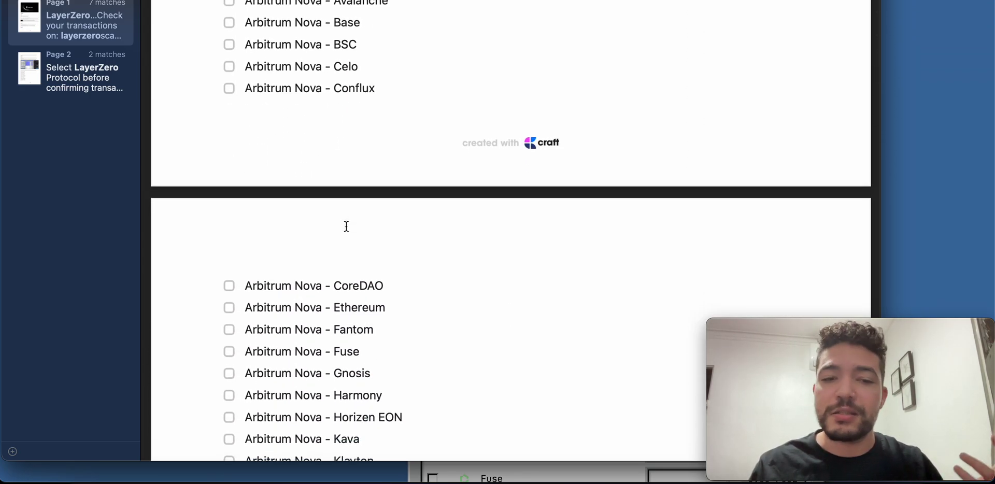
pyautogui.scroll(-15, 346, 226)
pyautogui.scroll(-11, 347, 227)
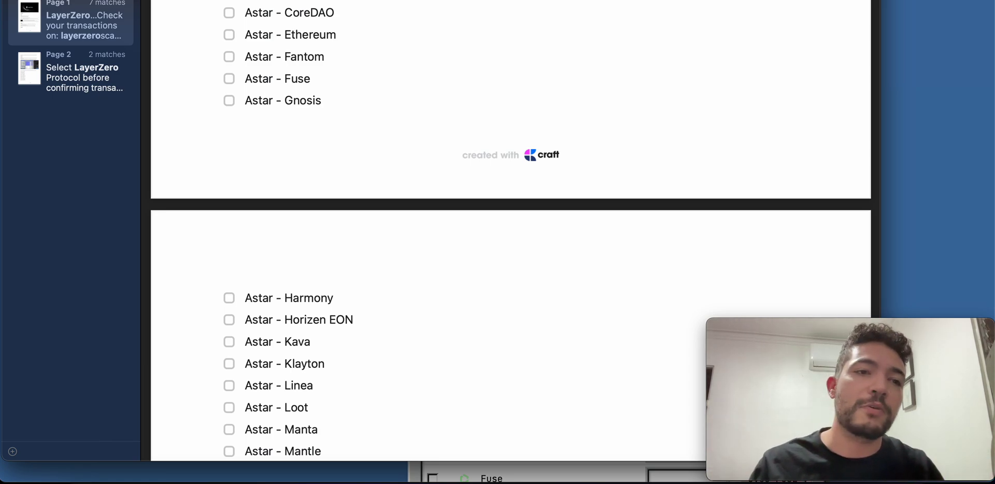
# Step: Switch back to Gas.zip and add Beam, Celo, CoreDAO, Conflux, Fuse and Gnosis to the selected outbound chains
pyautogui.press('super+Tab')
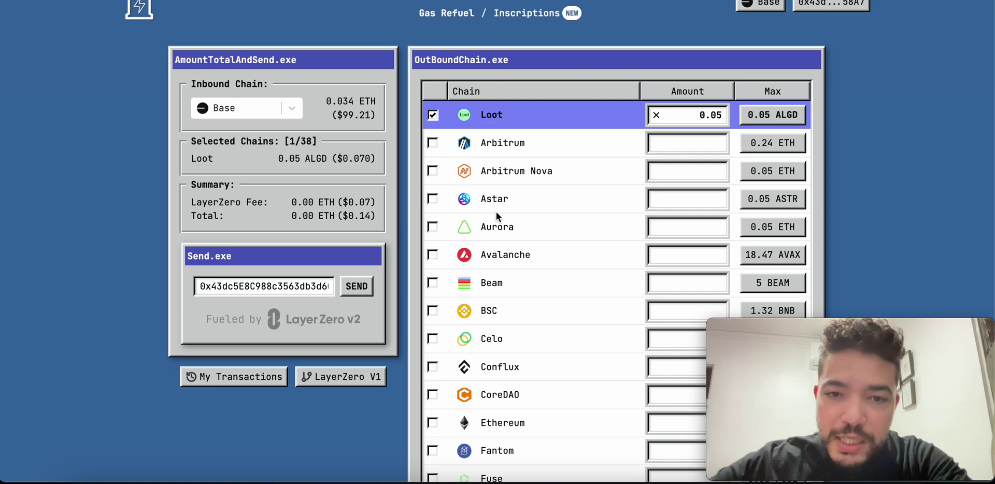
pyautogui.scroll(-1, 436, 207)
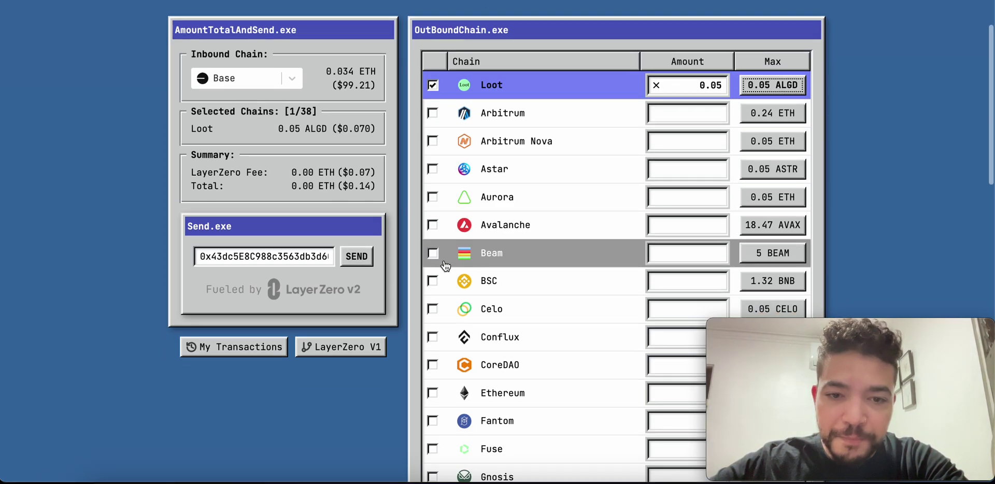
pyautogui.click(435, 254)
pyautogui.click(434, 309)
pyautogui.scroll(-4, 437, 316)
pyautogui.click(433, 255)
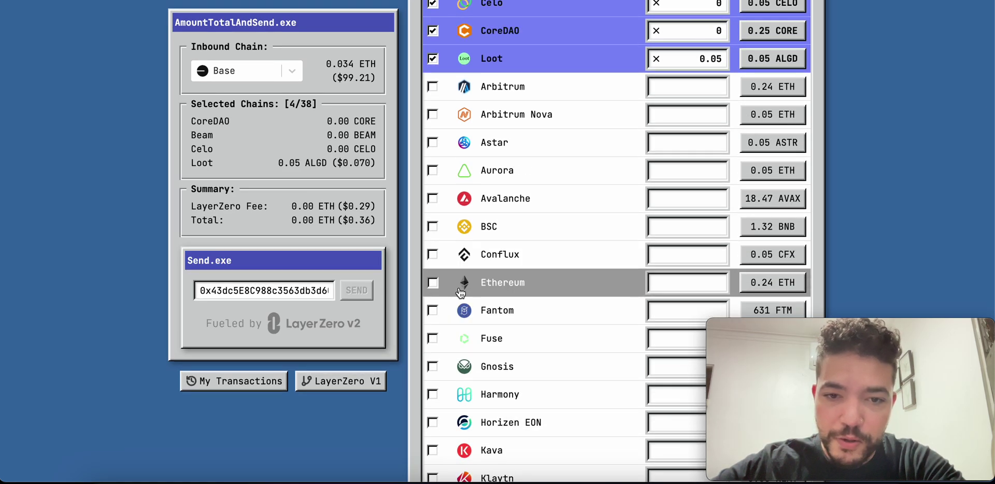
pyautogui.click(433, 257)
pyautogui.scroll(-4, 435, 290)
pyautogui.click(435, 243)
pyautogui.click(433, 263)
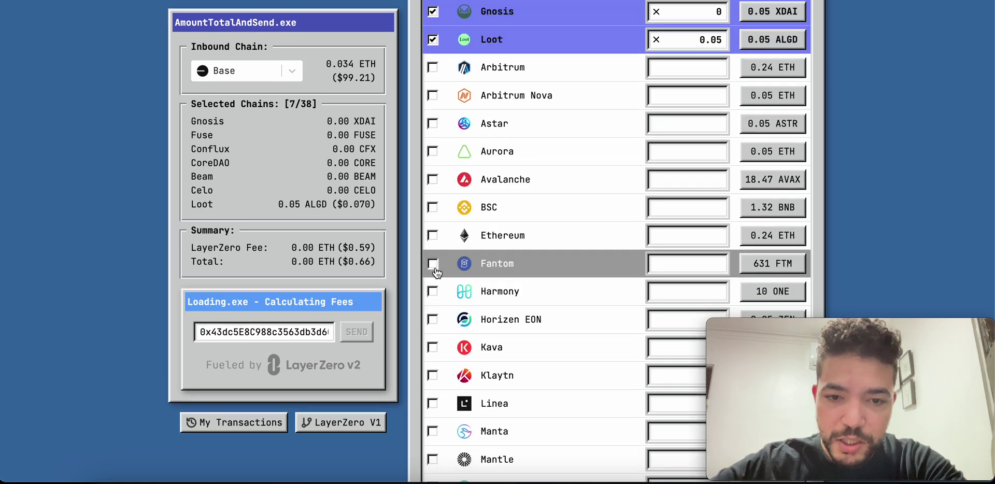
# Step: Add Viction, Klaytn and Astar to the selected outbound chains
pyautogui.scroll(-8, 448, 300)
pyautogui.scroll(-13, 464, 363)
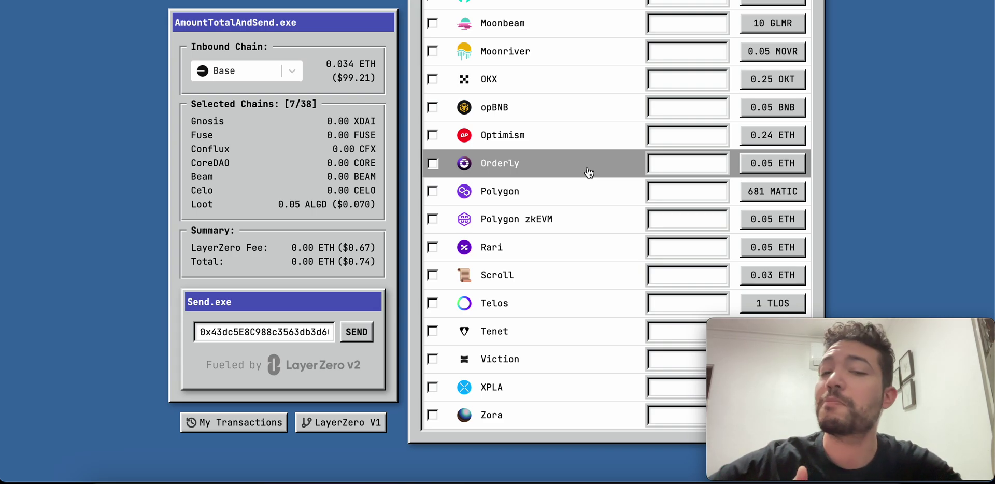
pyautogui.scroll(-2, 506, 267)
pyautogui.click(432, 314)
pyautogui.scroll(6, 451, 322)
pyautogui.scroll(1, 451, 311)
pyautogui.click(450, 244)
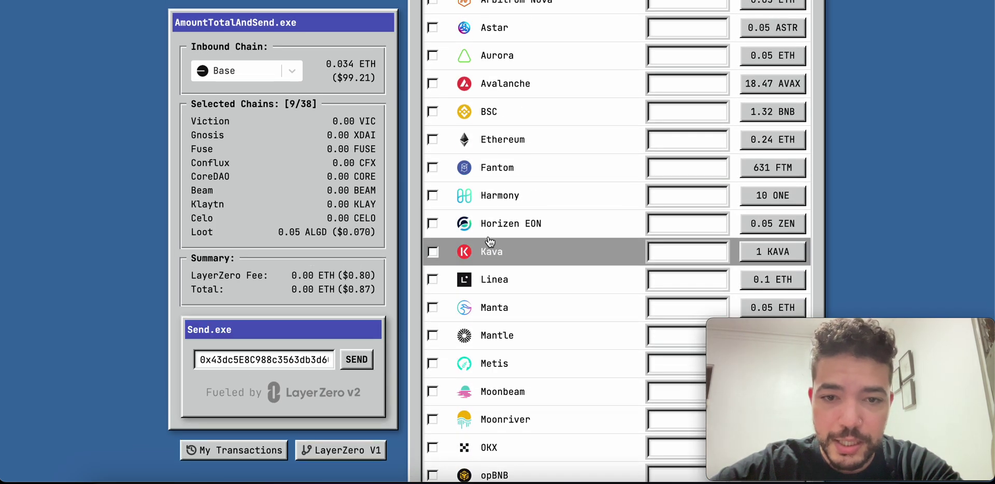
pyautogui.scroll(2, 456, 233)
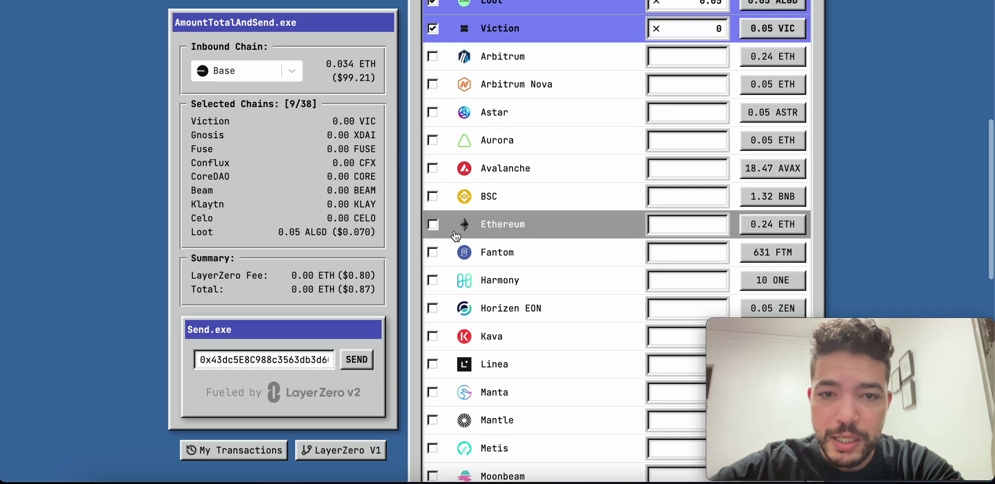
pyautogui.click(451, 112)
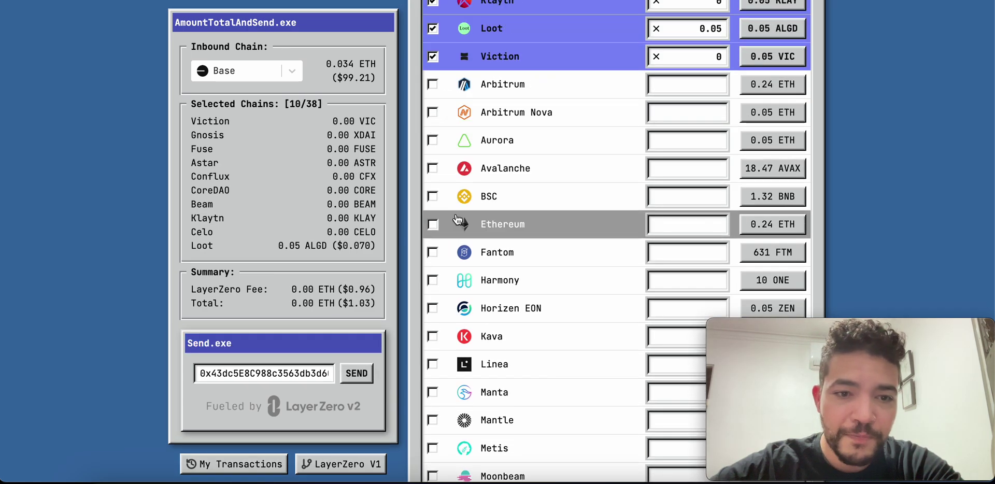
pyautogui.scroll(1, 655, 181)
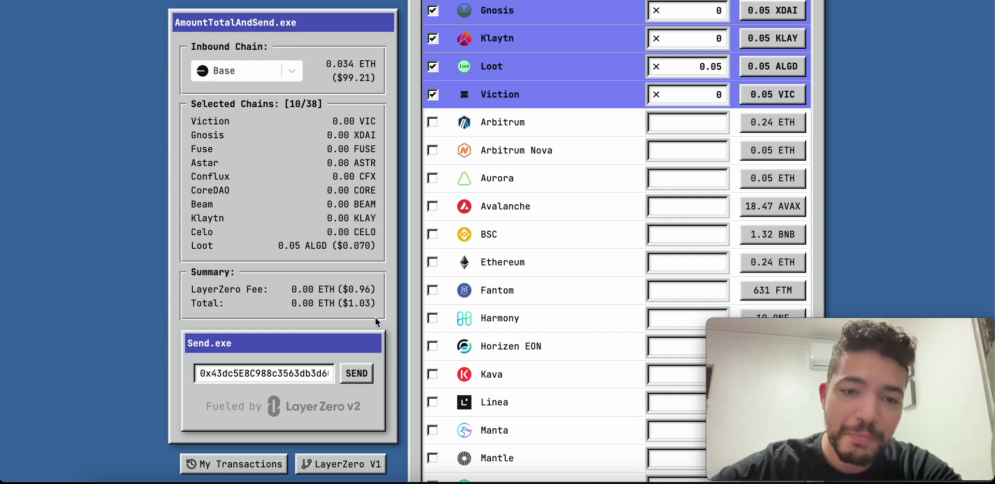
# Step: Apply the maximum amount to every selected chain except Conflux: 5 BEAM, 0.25 CORE and 0.05 on each of the others
pyautogui.scroll(3, 589, 216)
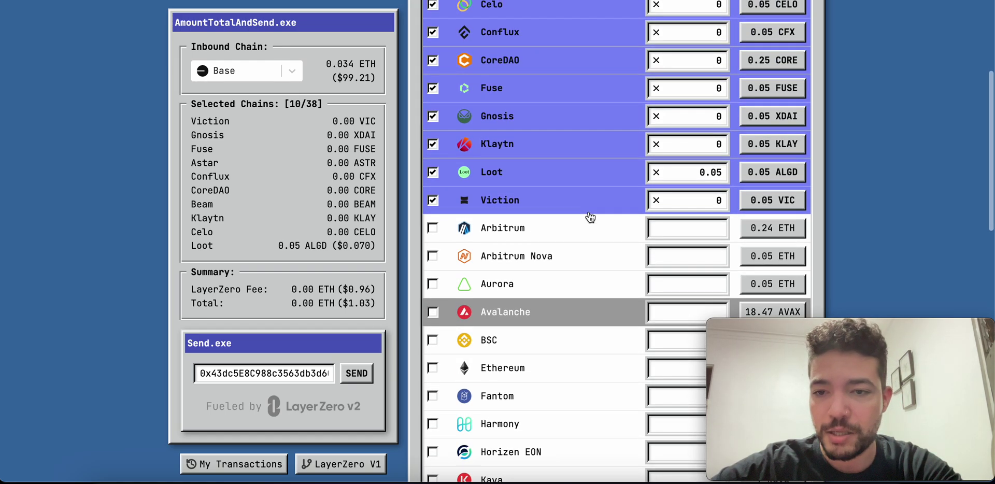
pyautogui.click(779, 203)
pyautogui.click(780, 175)
pyautogui.click(783, 147)
pyautogui.click(785, 119)
pyautogui.click(785, 91)
pyautogui.click(785, 62)
pyautogui.scroll(2, 790, 68)
pyautogui.click(789, 58)
pyautogui.scroll(2, 788, 62)
pyautogui.click(788, 75)
pyautogui.click(787, 54)
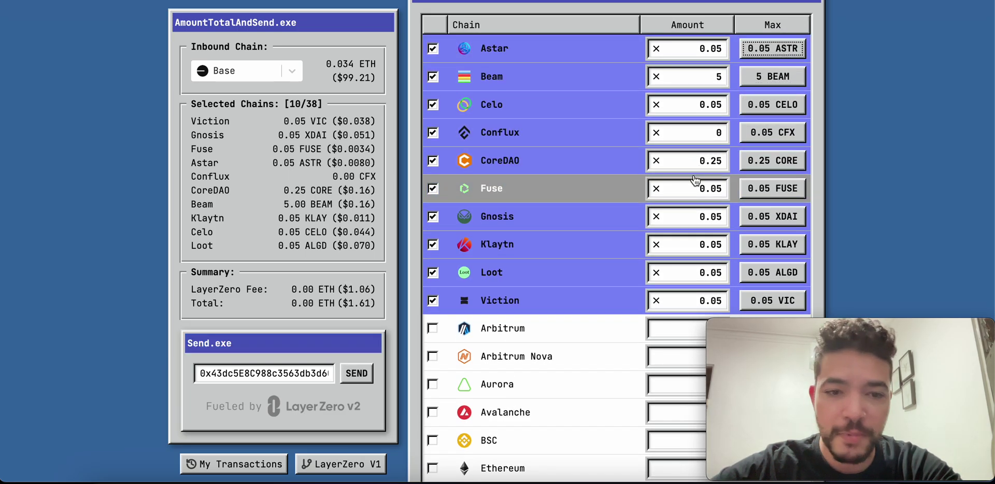
# Step: Send the multi-chain refuel from Base and confirm the transaction in MetaMask
pyautogui.scroll(-3, 570, 188)
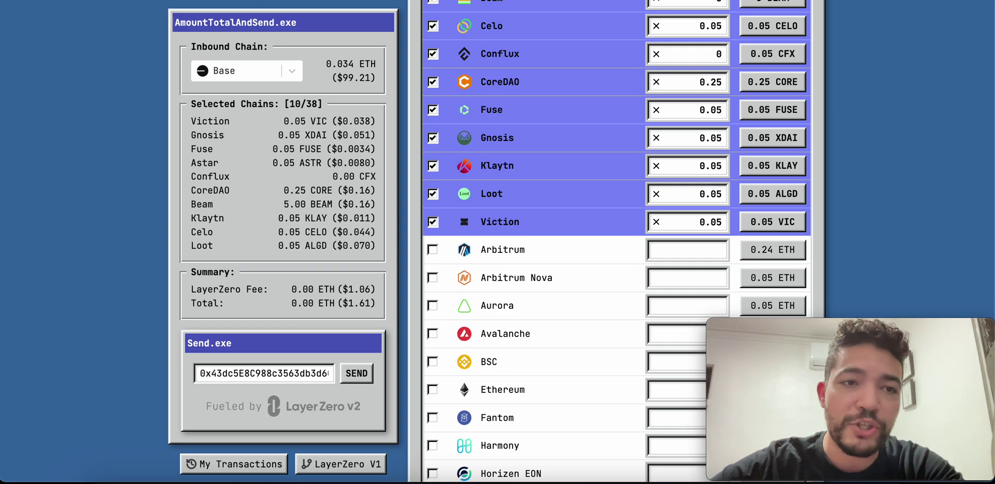
pyautogui.hotkey('ctrl', 'Tab')
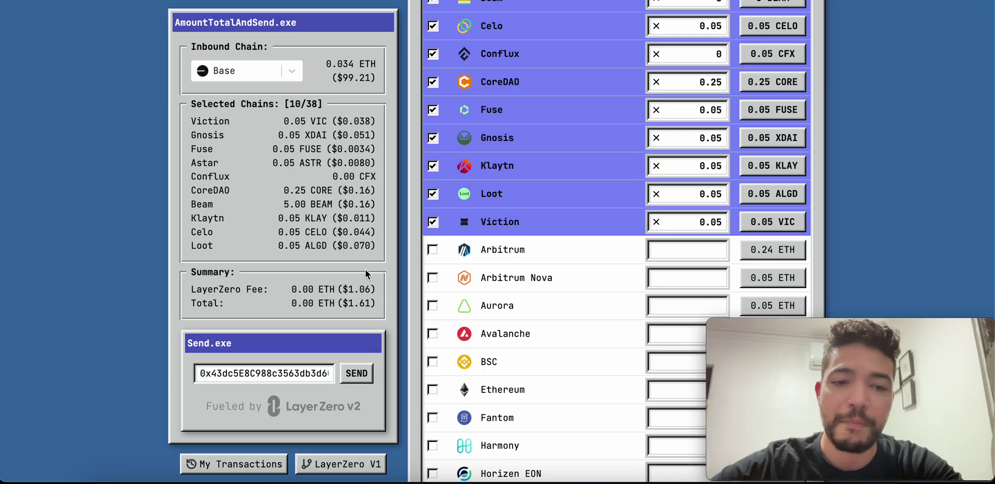
pyautogui.click(362, 373)
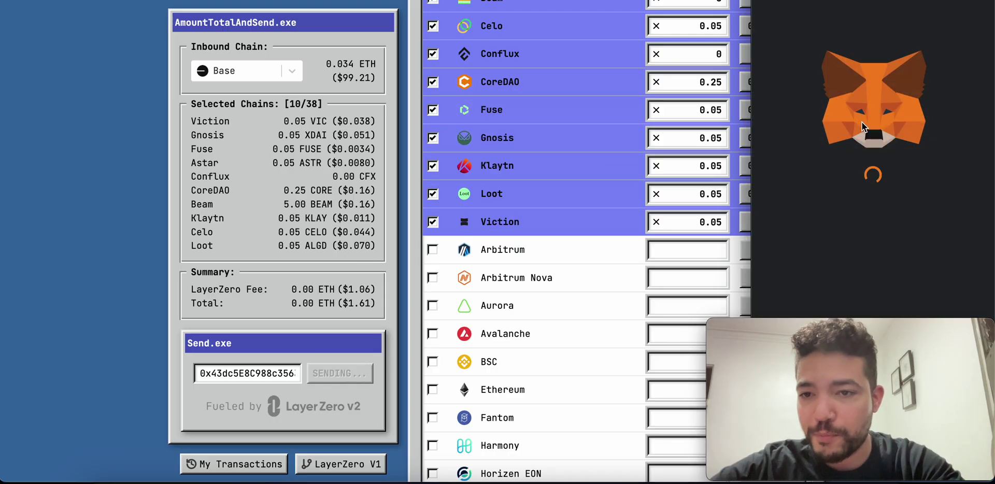
pyautogui.click(903, 302)
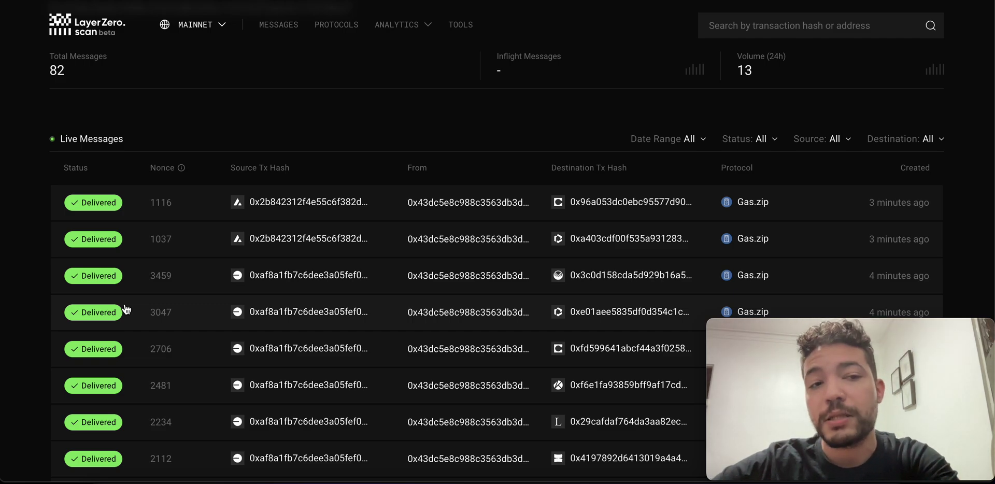
# Step: Check the status of the wallet's newest Gas.zip messages on LayerZero Scan
pyautogui.scroll(-3, 142, 169)
pyautogui.moveTo(103, 124)
pyautogui.scroll(2, 104, 124)
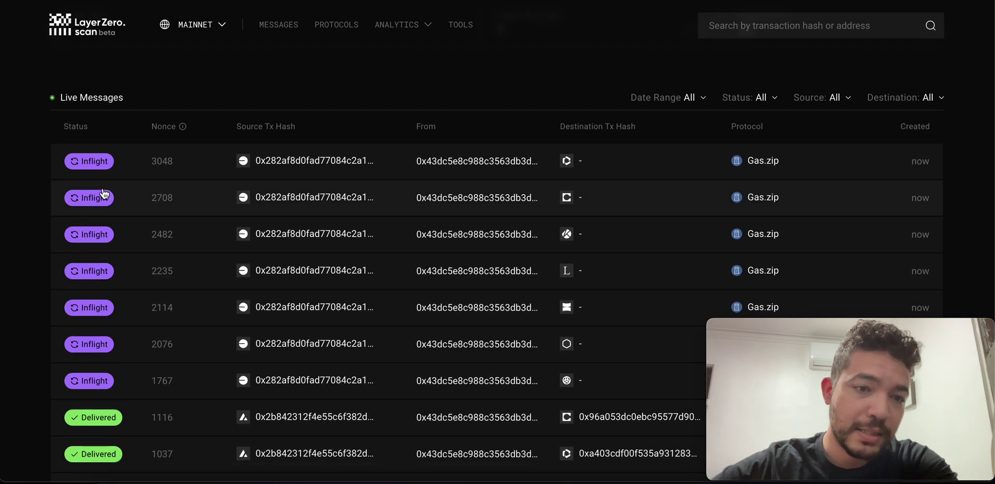
pyautogui.scroll(-1, 104, 193)
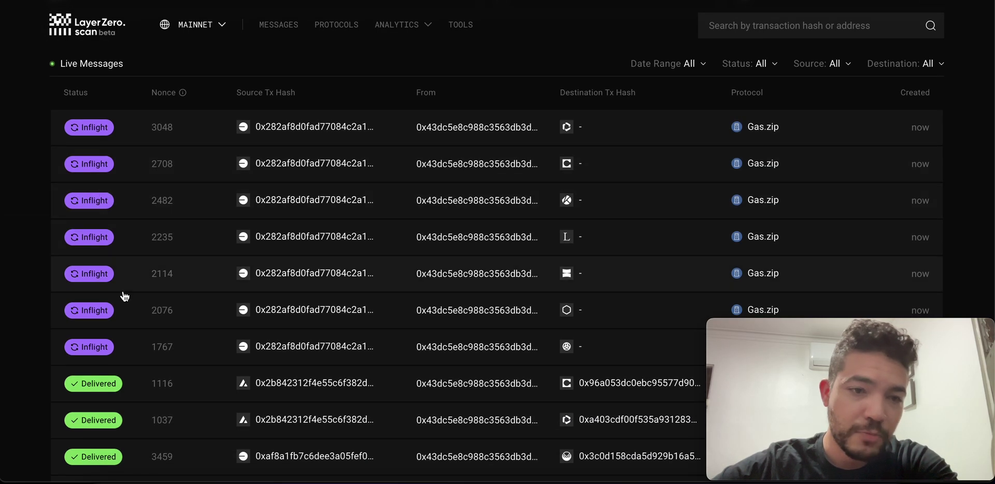